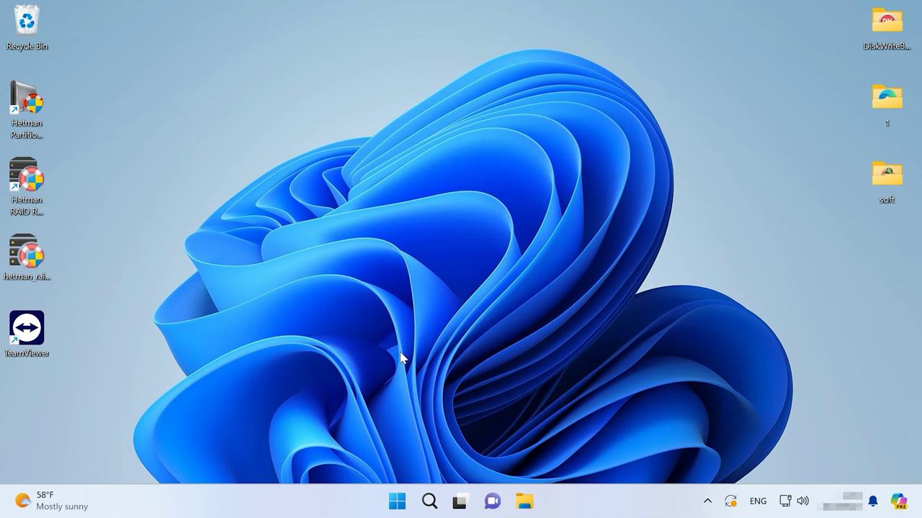
Step: Run sysdm.cpl to open System Properties and show the System Protection settings
{"action": "right_click", "coordinate": [396, 502]}
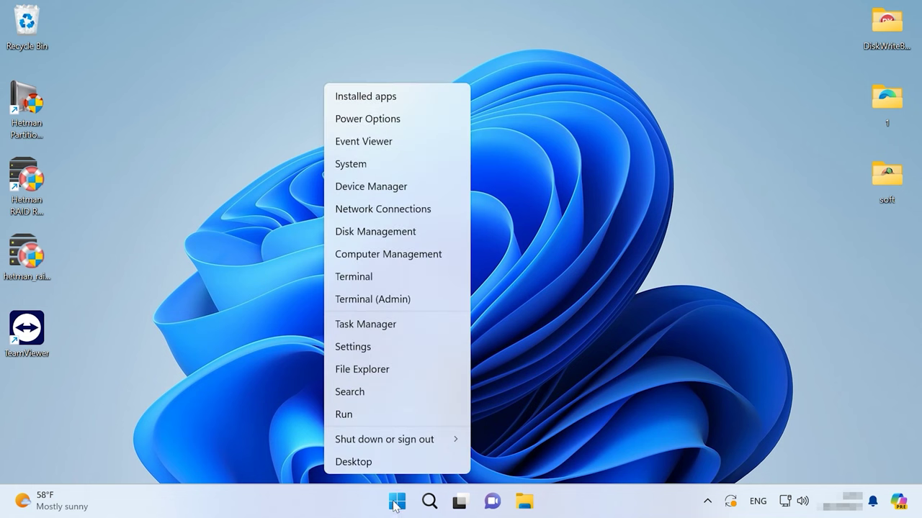
{"action": "left_click", "coordinate": [349, 414]}
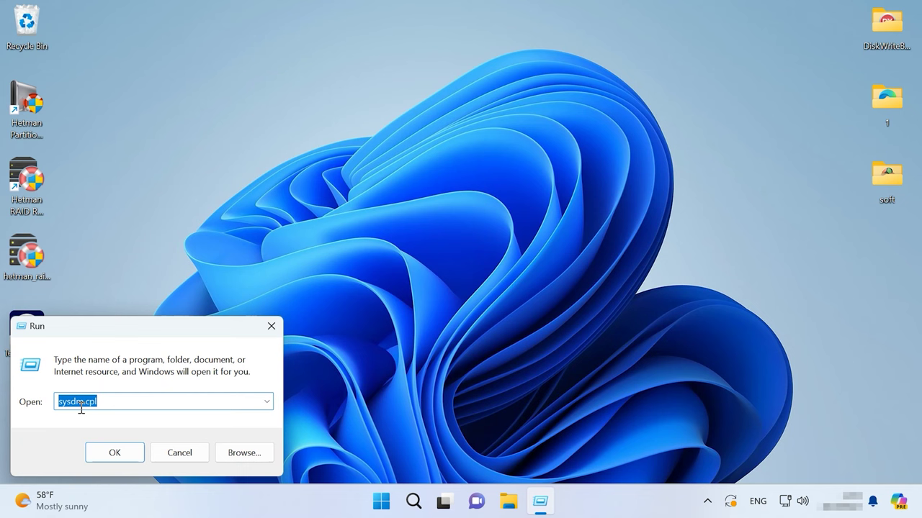
{"action": "left_click", "coordinate": [121, 454]}
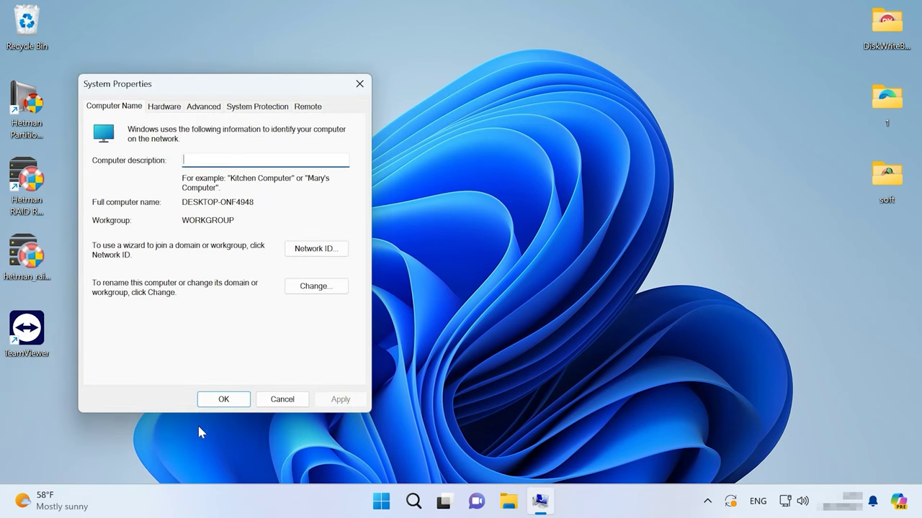
{"action": "left_click", "coordinate": [274, 106]}
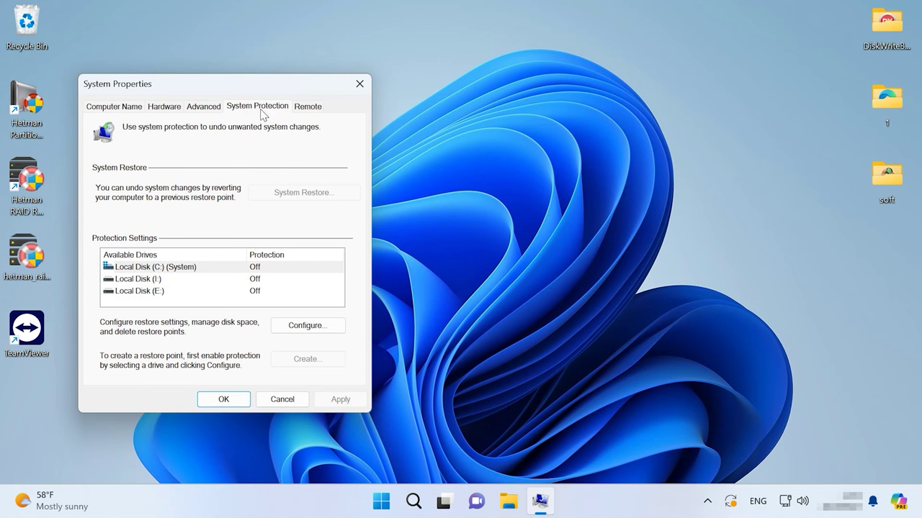
Step: Turn on system protection for Local Disk (C:) and apply the setting
{"action": "left_click", "coordinate": [159, 267]}
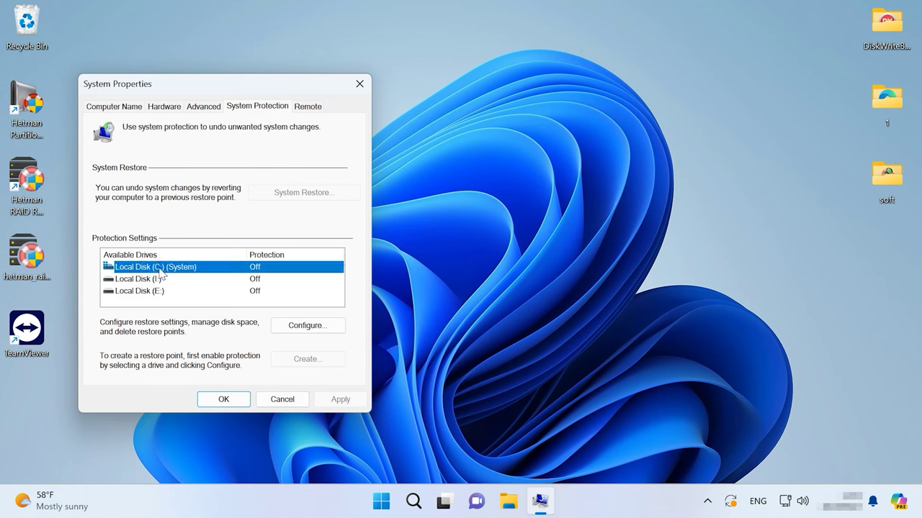
{"action": "left_click", "coordinate": [298, 329]}
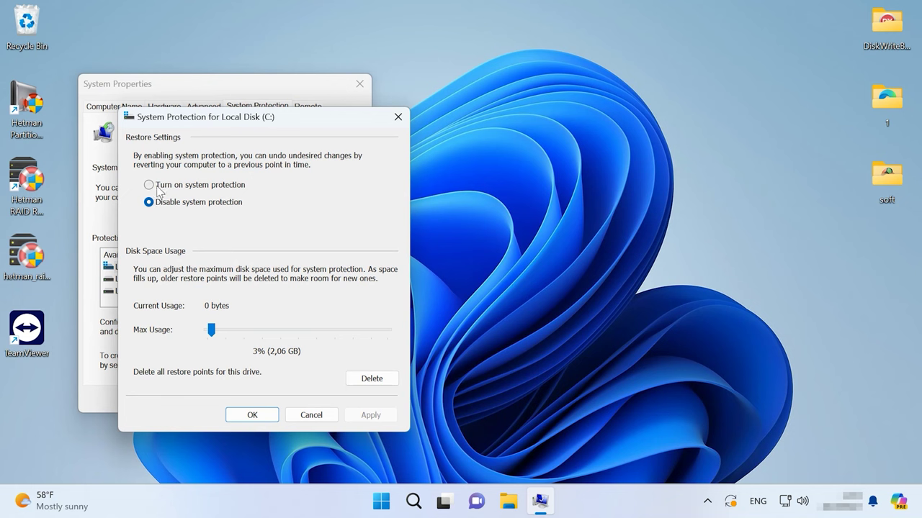
{"action": "left_click", "coordinate": [157, 185]}
{"action": "left_click", "coordinate": [264, 421]}
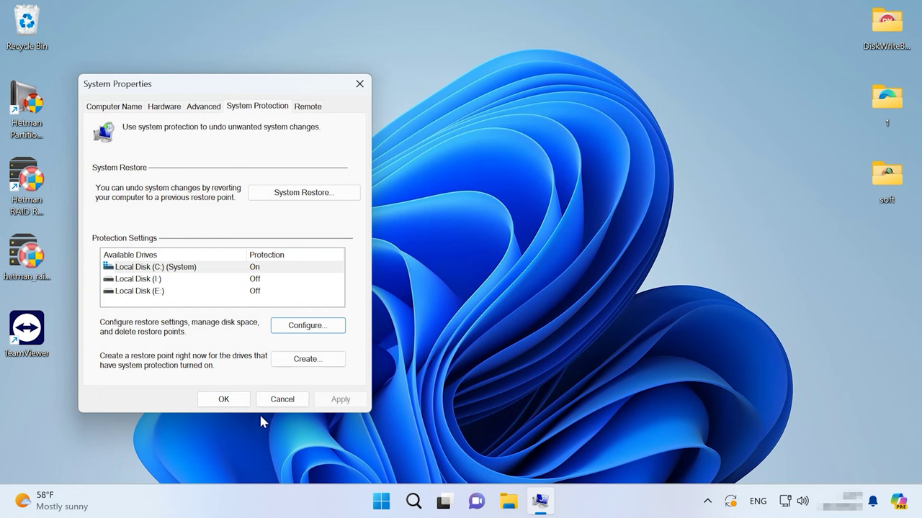
Step: Create a restore point with the description "16.05.2024" and dismiss the completion notice
{"action": "left_click", "coordinate": [309, 362]}
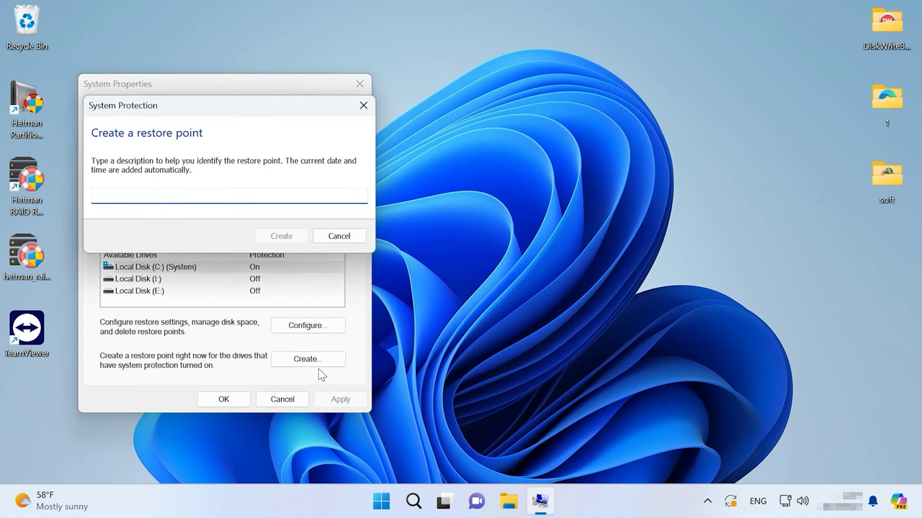
{"action": "type", "text": "16.05.2024"}
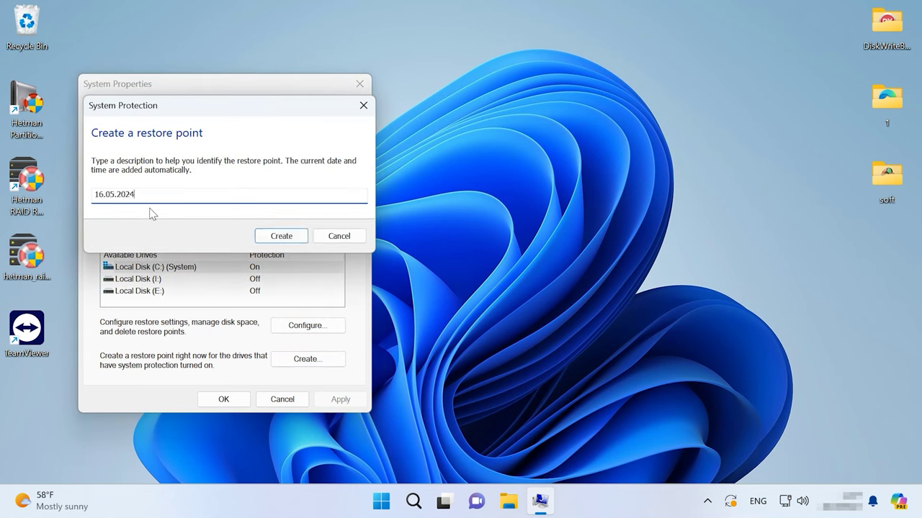
{"action": "left_click", "coordinate": [282, 236]}
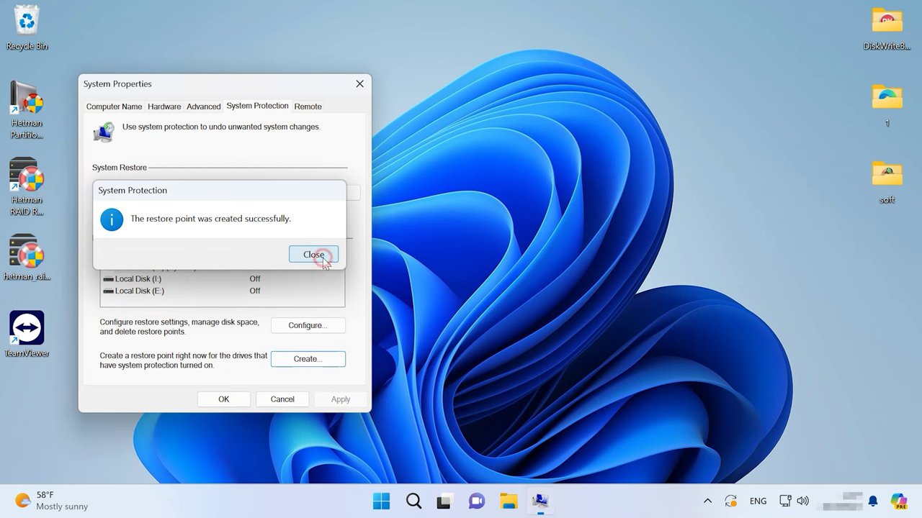
{"action": "left_click", "coordinate": [320, 255]}
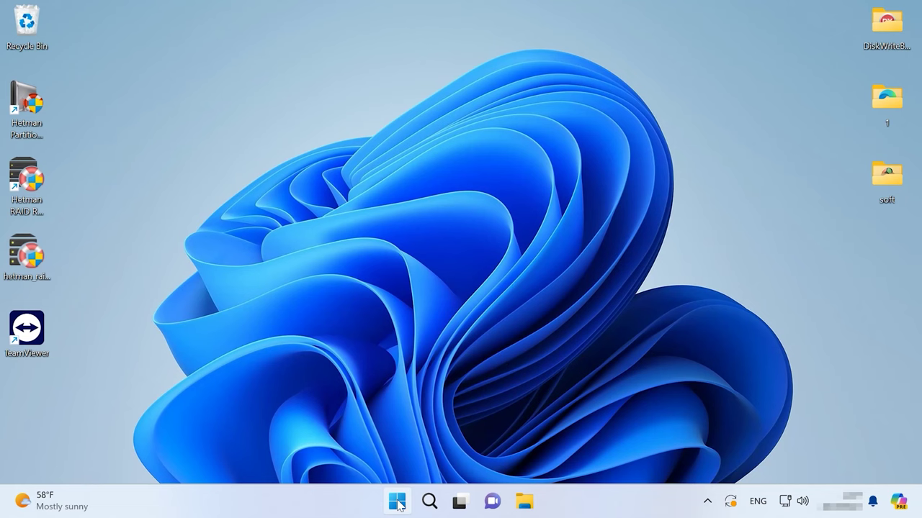
Step: Launch the Registry Editor by running regedit
{"action": "right_click", "coordinate": [397, 502]}
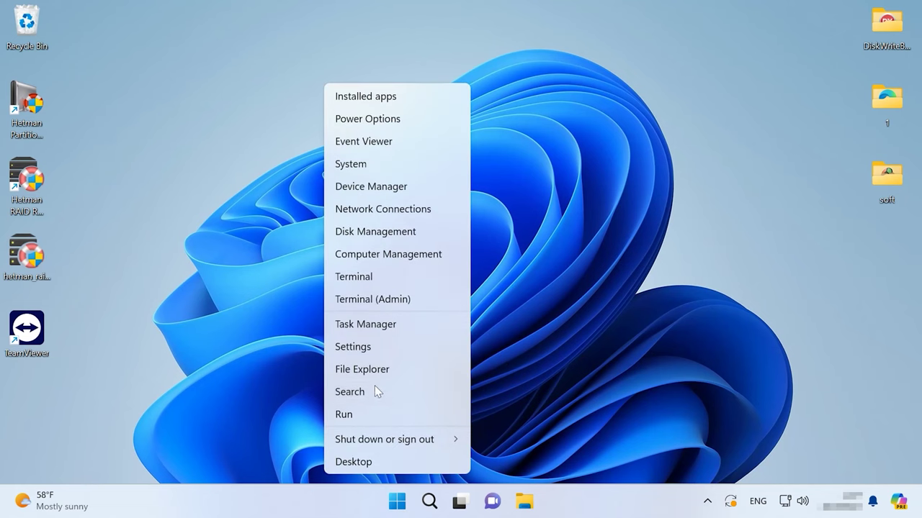
{"action": "left_click", "coordinate": [370, 420]}
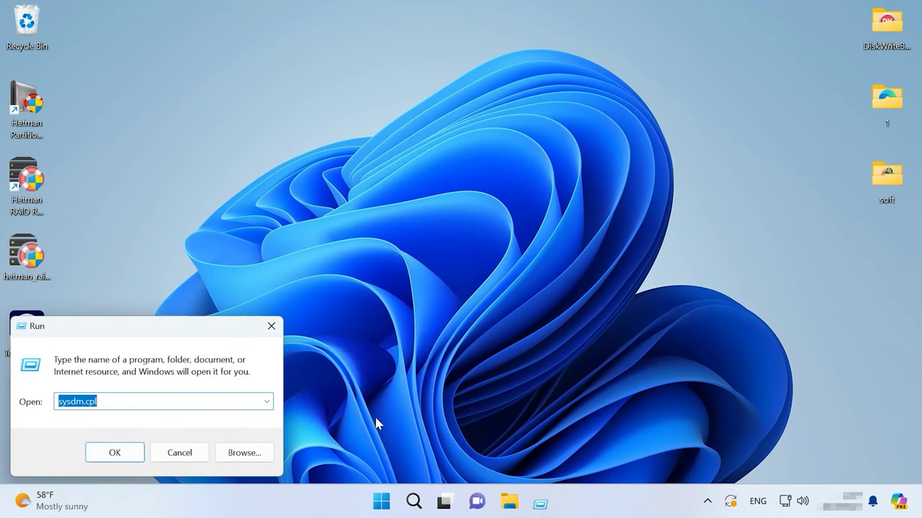
{"action": "type", "text": "regedi"}
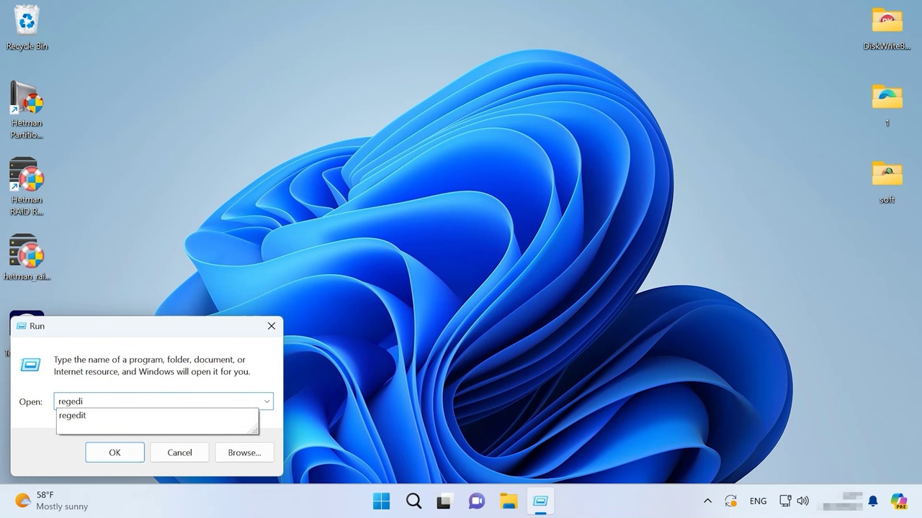
{"action": "left_click", "coordinate": [105, 419]}
{"action": "left_click", "coordinate": [121, 459]}
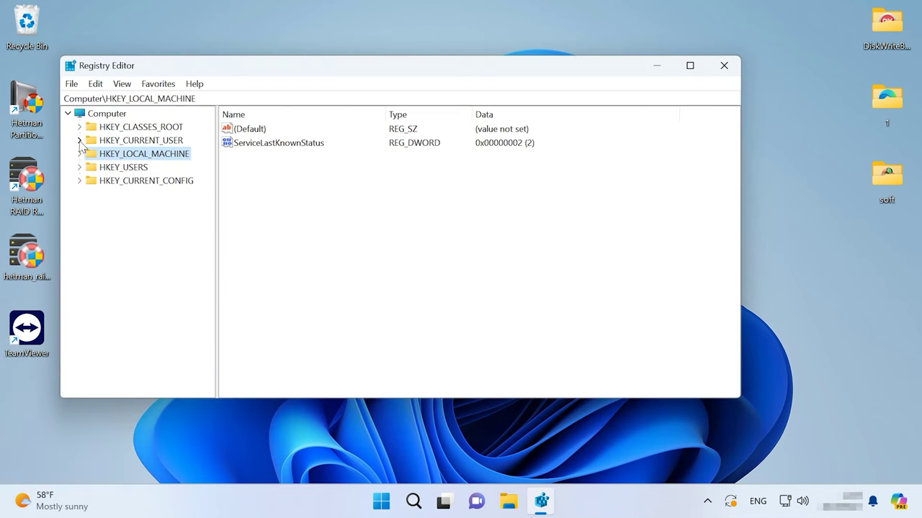
Step: Go to the registry key HKEY_CURRENT_USER\Software\Classes\CLSID and expand it
{"action": "left_click", "coordinate": [79, 141]}
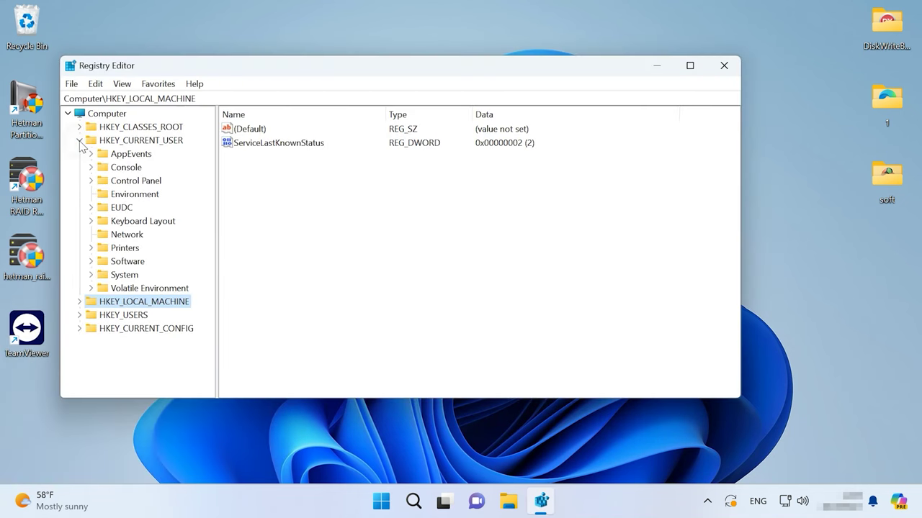
{"action": "left_click", "coordinate": [89, 262]}
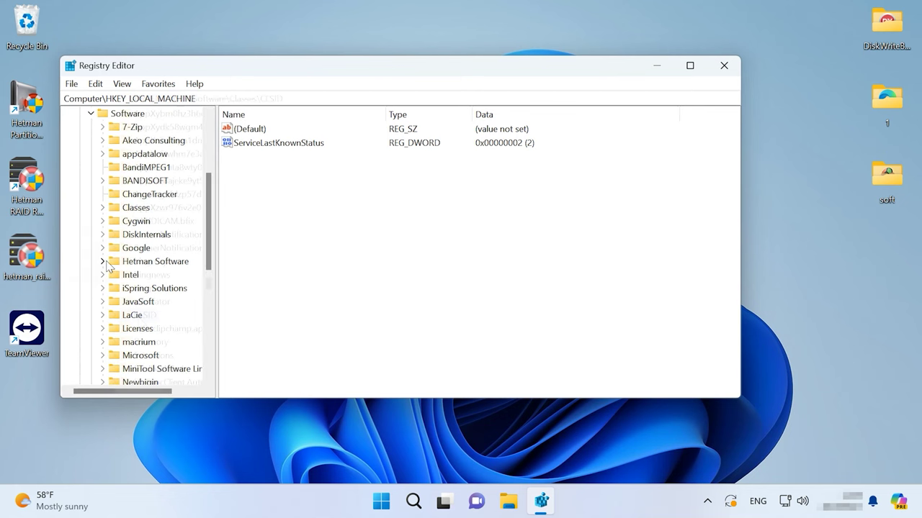
{"action": "left_click", "coordinate": [101, 206]}
{"action": "left_click", "coordinate": [130, 306]}
{"action": "left_click", "coordinate": [113, 310]}
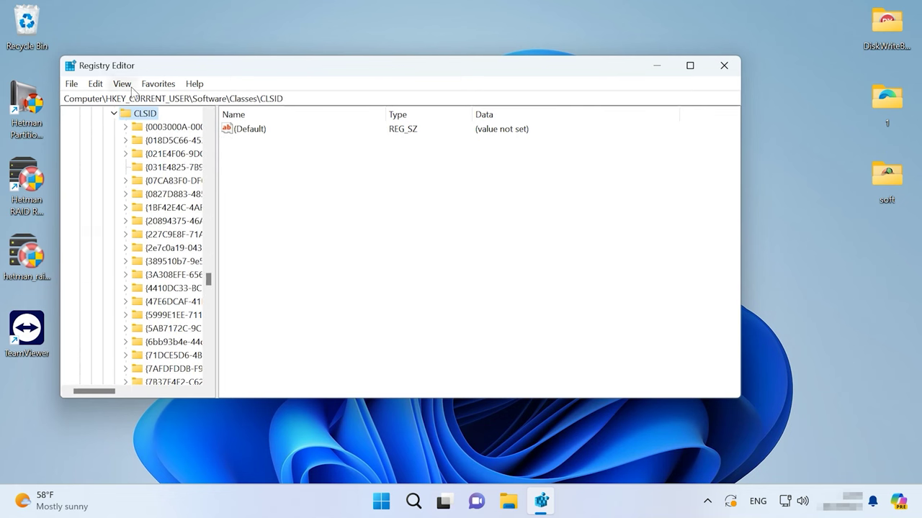
Step: Create a new key named {86ca1aa0-34aa-4e8b-a509-50c905bae2a2} under CLSID and highlight its name in the registry path
{"action": "scroll", "coordinate": [155, 162], "scroll_direction": "up", "scroll_amount": 2}
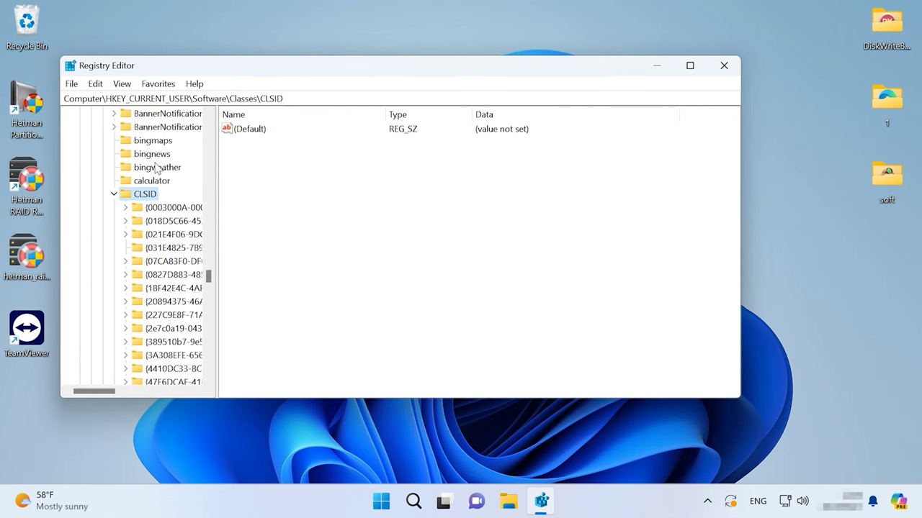
{"action": "right_click", "coordinate": [145, 196]}
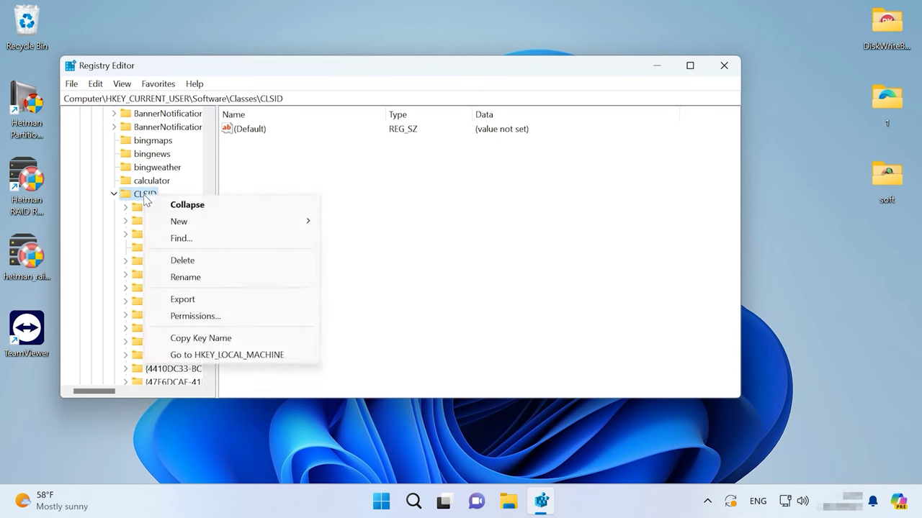
{"action": "mouse_move", "coordinate": [267, 230]}
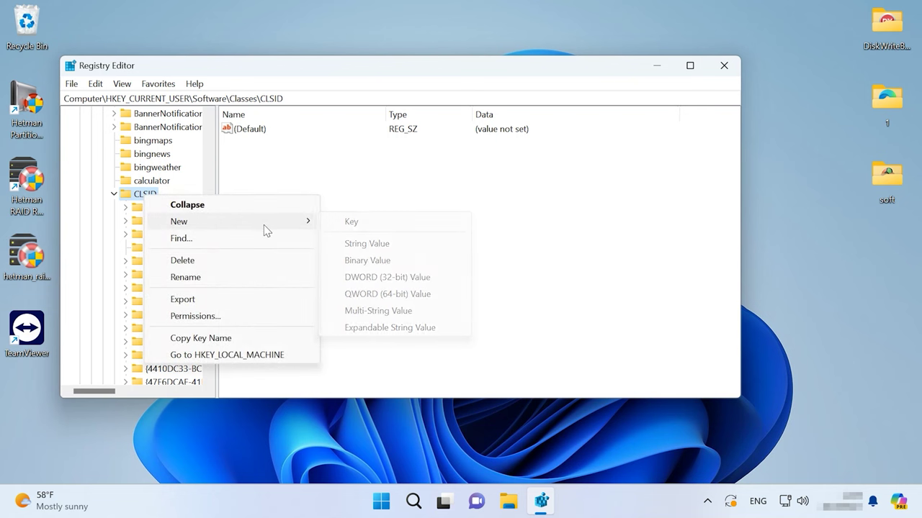
{"action": "left_click", "coordinate": [386, 224]}
{"action": "type", "text": "{86ca1aa0-34aa-4e8b-a509-50c905bae2a2}"}
{"action": "key", "text": "Return"}
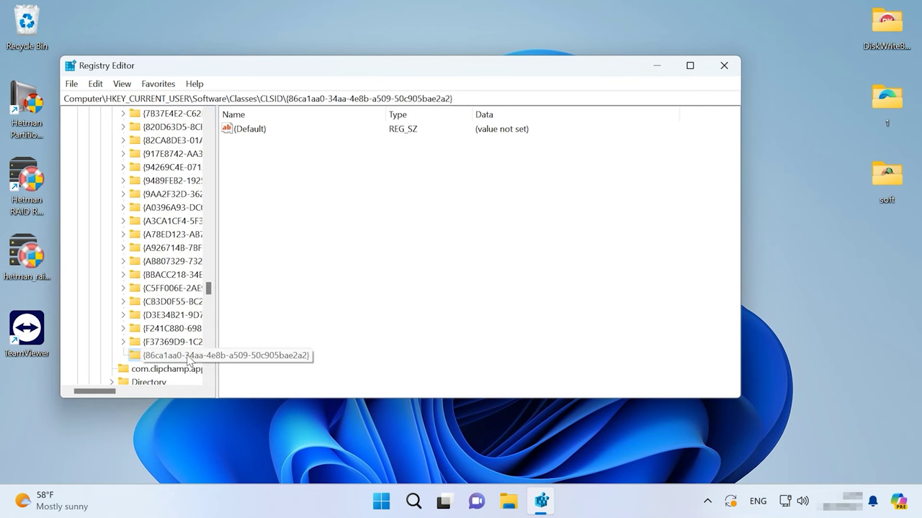
{"action": "left_click_drag", "start_coordinate": [458, 98], "coordinate": [288, 99]}
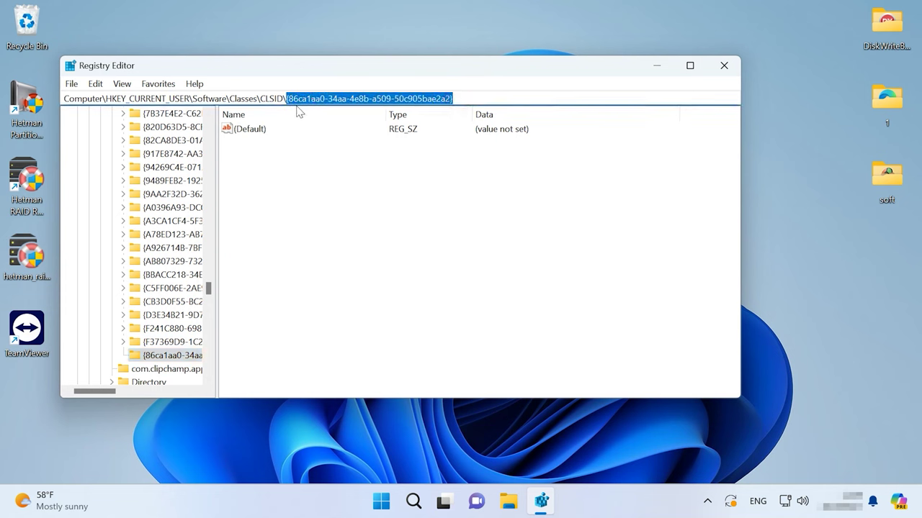
Step: Create a subkey named InprocServer32 inside the {86ca1aa0-34aa-4e8b-a509-50c905bae2a2} key
{"action": "right_click", "coordinate": [168, 358]}
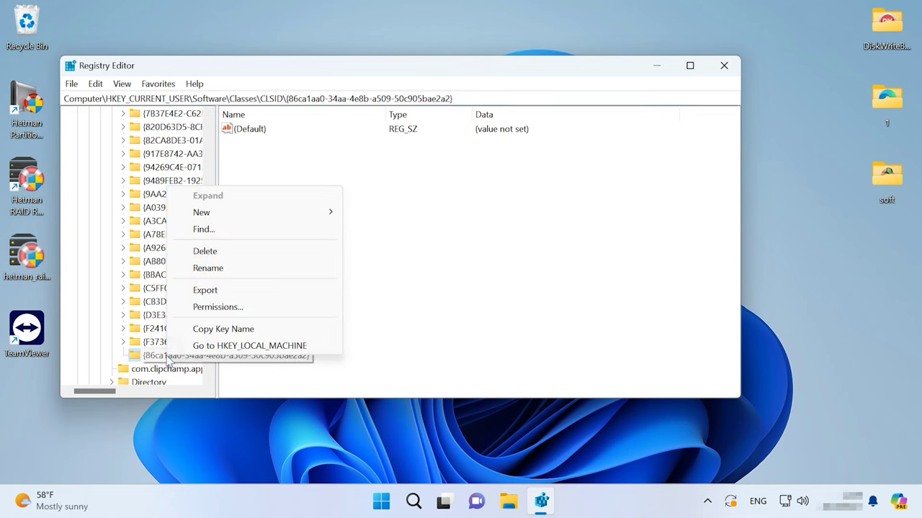
{"action": "left_click", "coordinate": [267, 212]}
{"action": "left_click", "coordinate": [375, 213]}
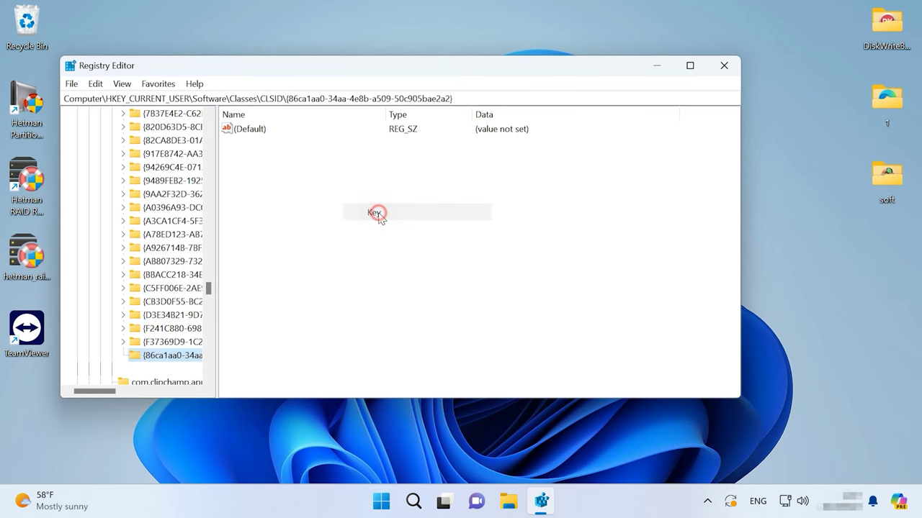
{"action": "type", "text": "InprocServer32"}
{"action": "type", "text": "InprocServer32"}
{"action": "key", "text": "Return"}
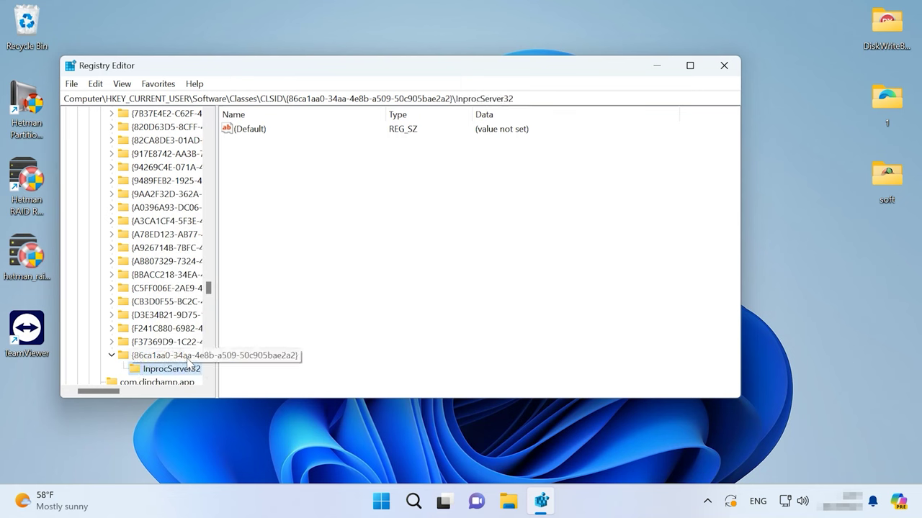
Step: Save the (Default) value of InprocServer32 with empty value data and minimize the Registry Editor
{"action": "double_click", "coordinate": [248, 130]}
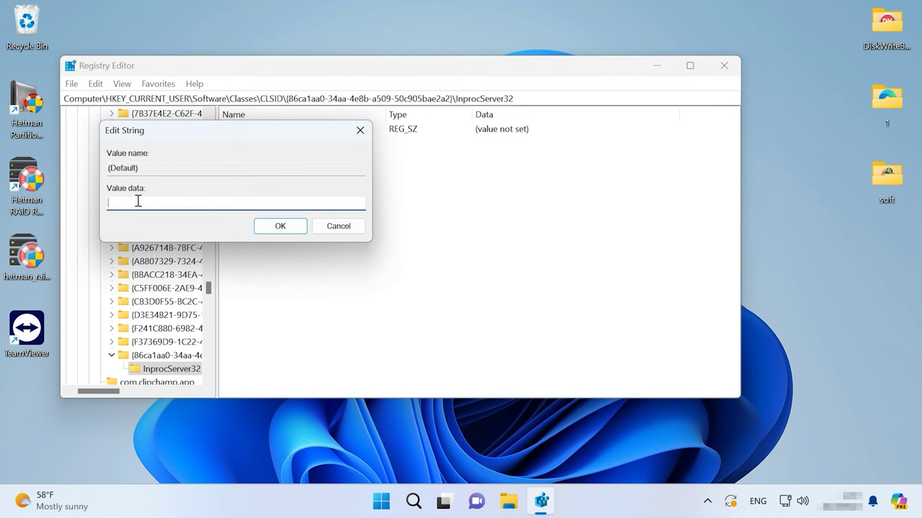
{"action": "left_click", "coordinate": [280, 226]}
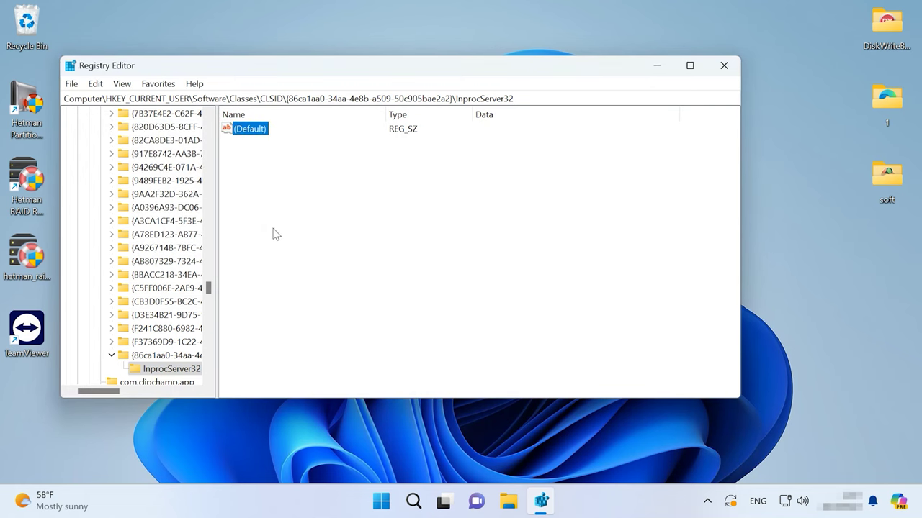
{"action": "left_click", "coordinate": [653, 65]}
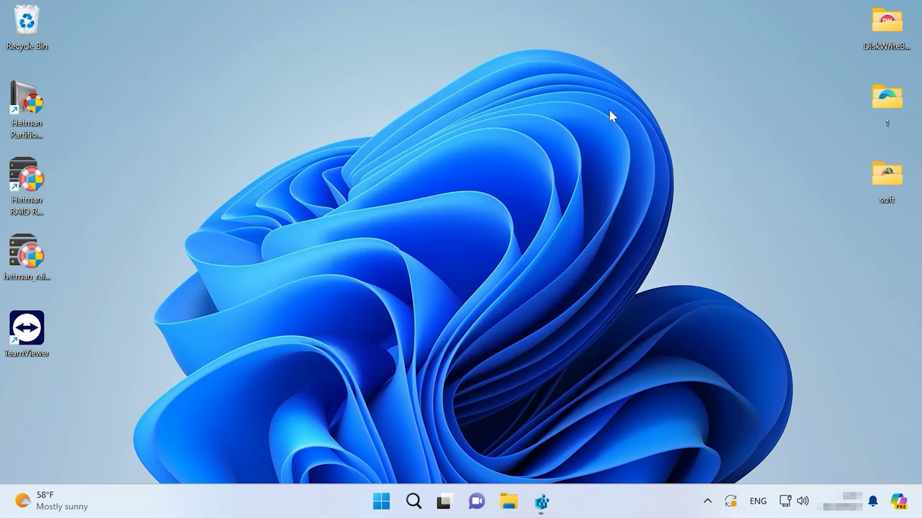
Step: Bring up the desktop context menu several times to check its style
{"action": "right_click", "coordinate": [436, 262]}
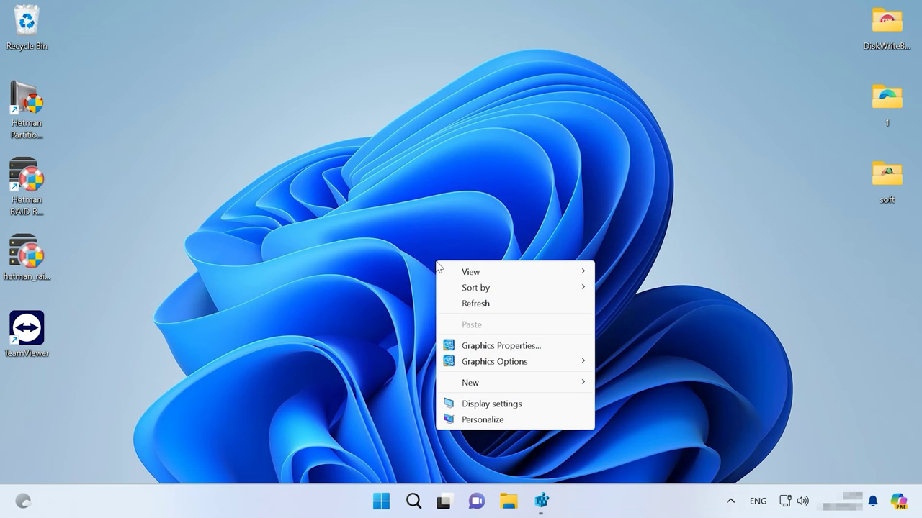
{"action": "right_click", "coordinate": [432, 259]}
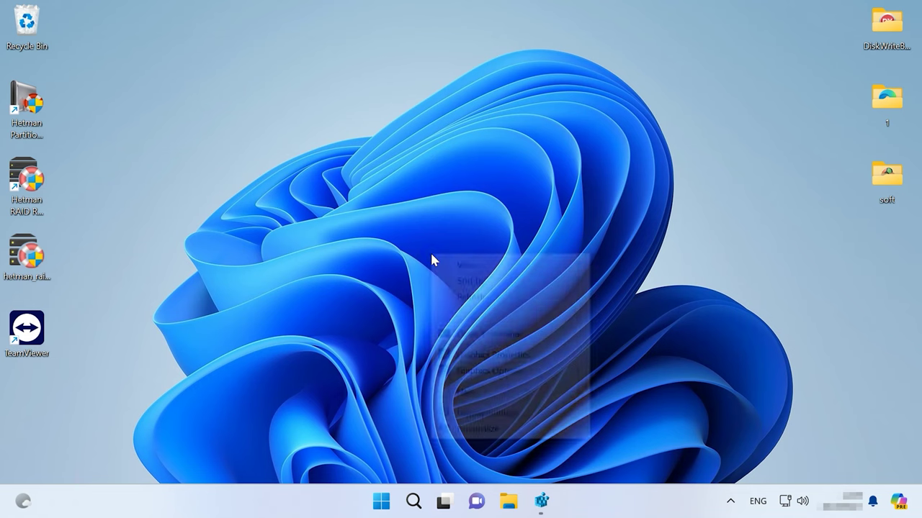
{"action": "left_click", "coordinate": [422, 253]}
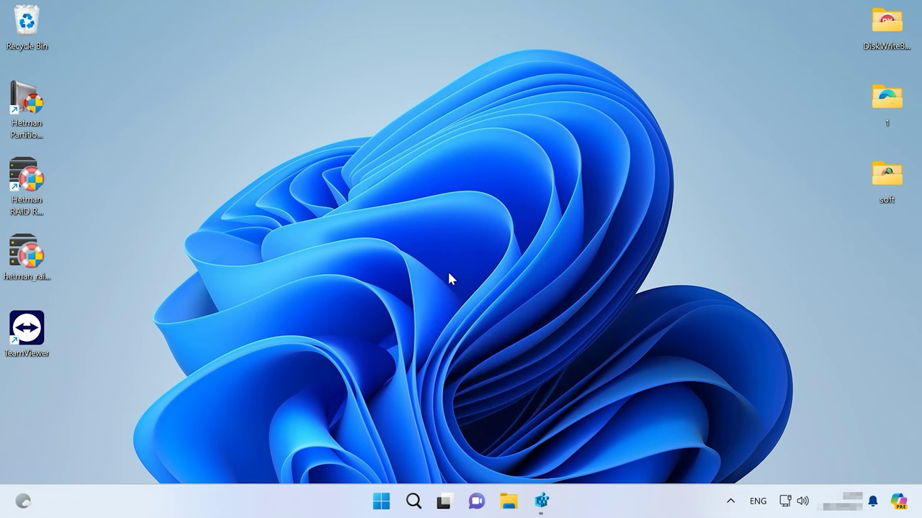
{"action": "right_click", "coordinate": [448, 273]}
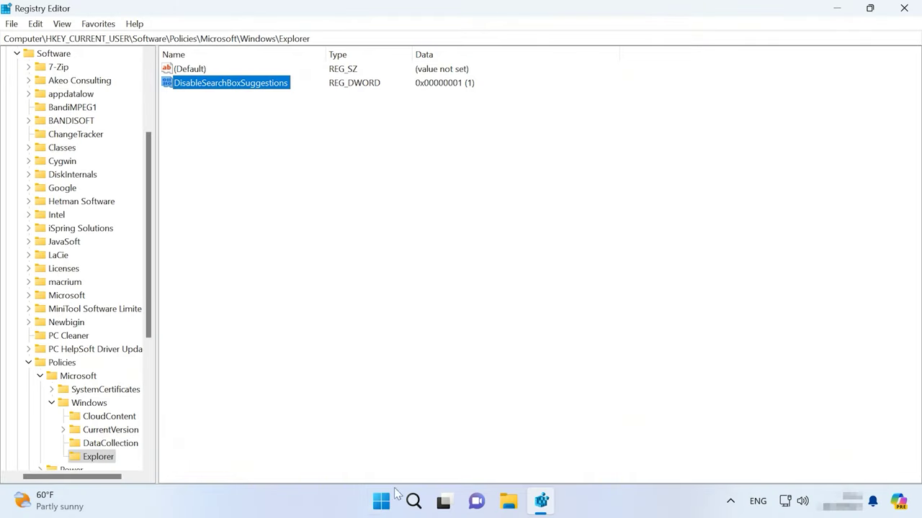
Step: Open the Start menu's search view to examine its suggestions
{"action": "left_click", "coordinate": [383, 500]}
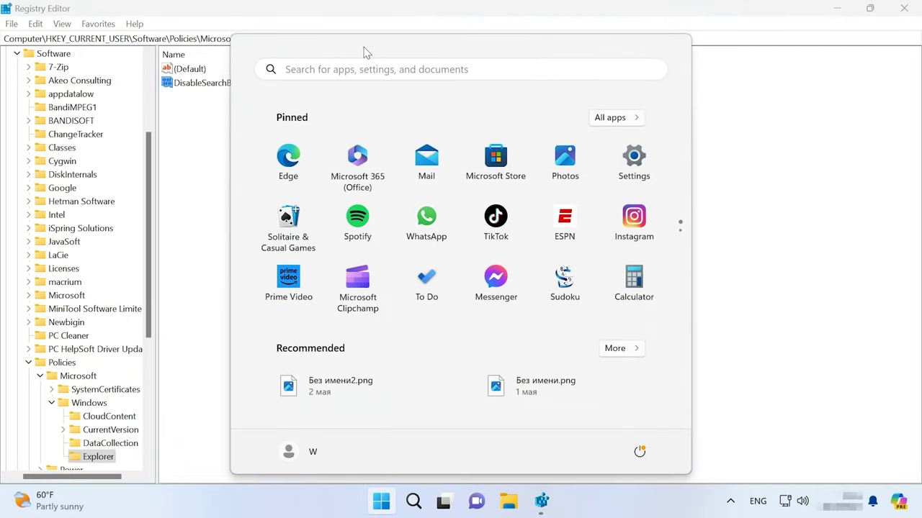
{"action": "left_click", "coordinate": [362, 67]}
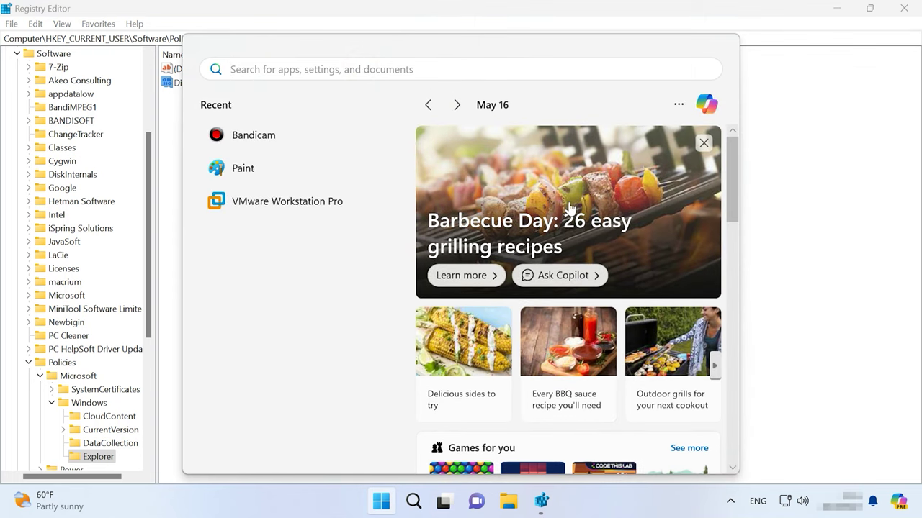
Step: Dismiss the search view and create a subkey named Explorer inside HKEY_CURRENT_USER\Software\Policies\Microsoft\Windows
{"action": "left_click", "coordinate": [769, 244]}
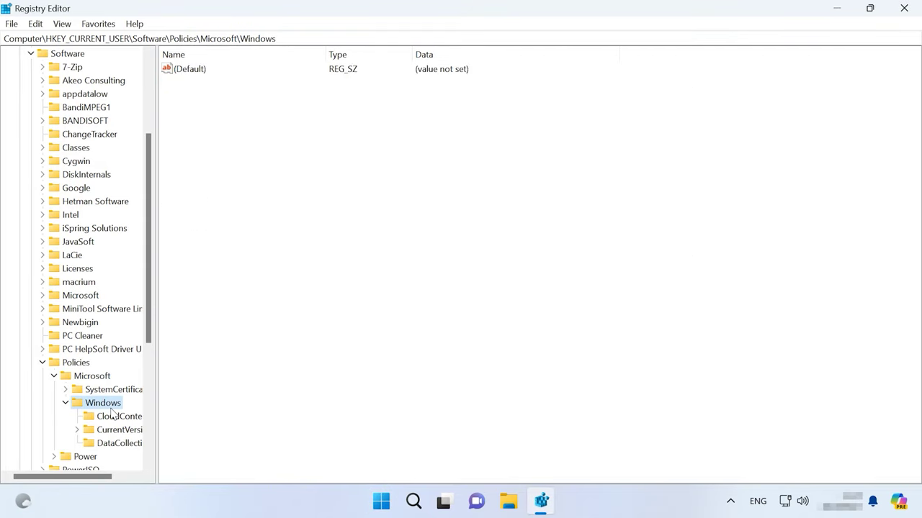
{"action": "right_click", "coordinate": [104, 409]}
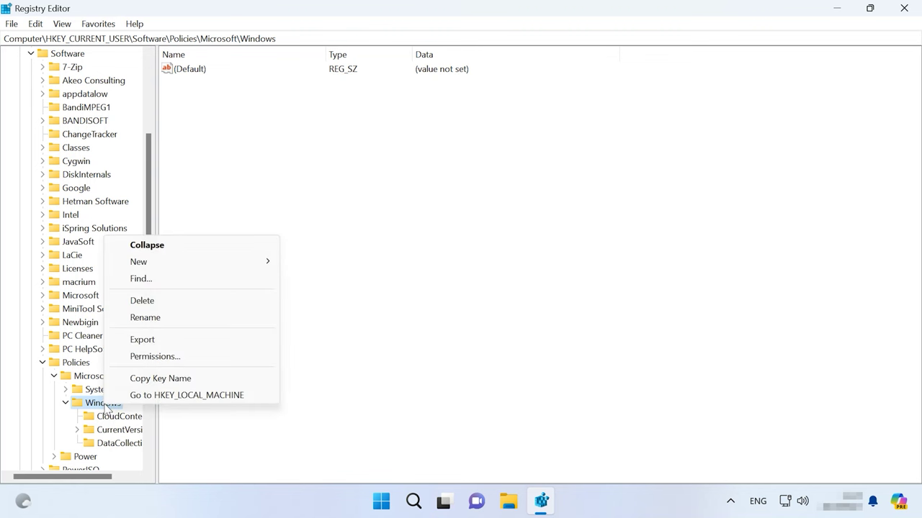
{"action": "mouse_move", "coordinate": [200, 261]}
{"action": "left_click", "coordinate": [337, 263]}
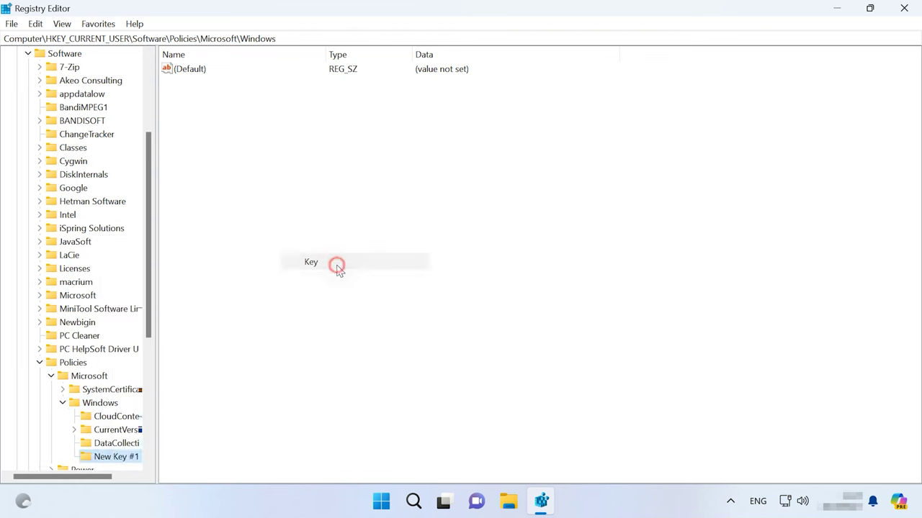
{"action": "type", "text": "Ex"}
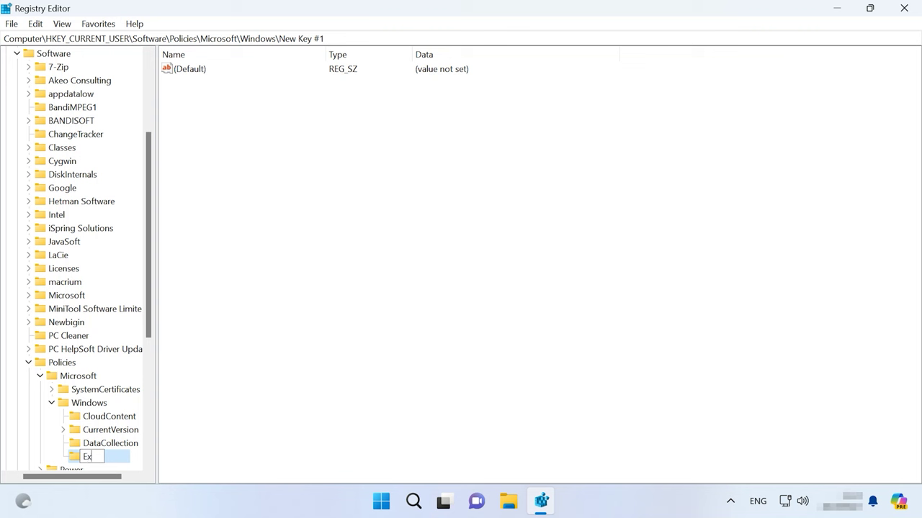
{"action": "type", "text": "plorer"}
{"action": "key", "text": "Return"}
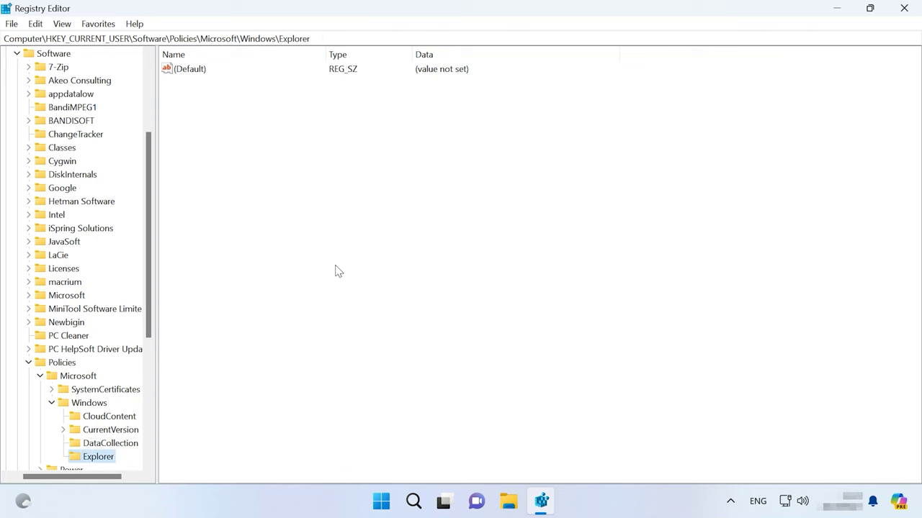
Step: Add a DWORD (32-bit) value named DisableSearchBoxSuggestions to the new Explorer key
{"action": "right_click", "coordinate": [246, 169]}
{"action": "mouse_move", "coordinate": [313, 175]}
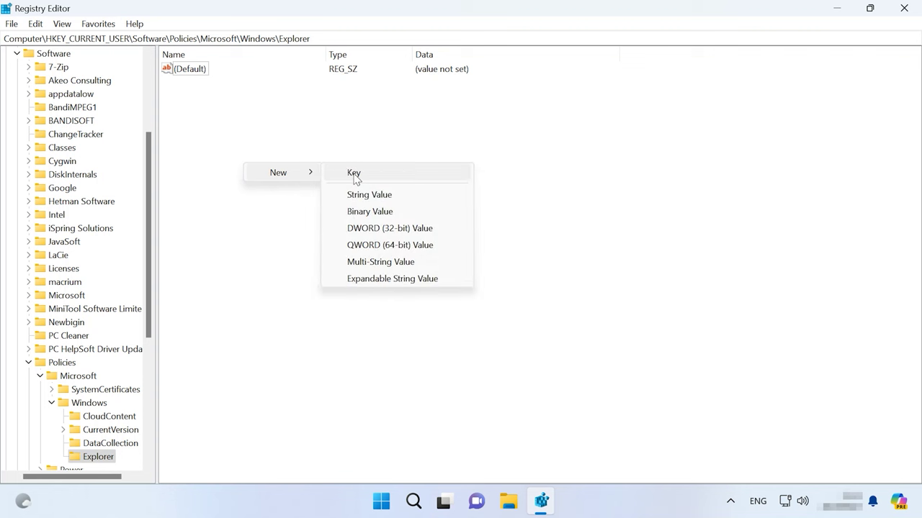
{"action": "left_click", "coordinate": [390, 228]}
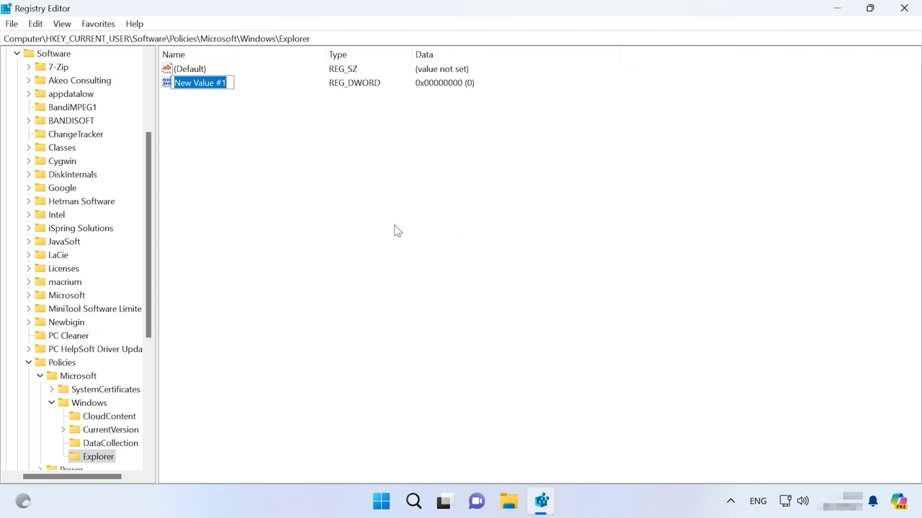
{"action": "type", "text": "DisableSearchBoxSuggesti"}
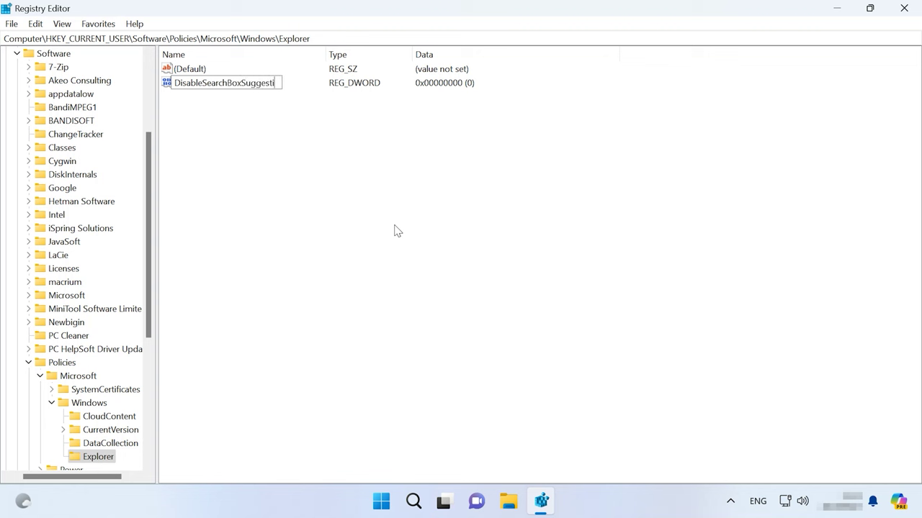
{"action": "type", "text": "ons"}
{"action": "key", "text": "Return"}
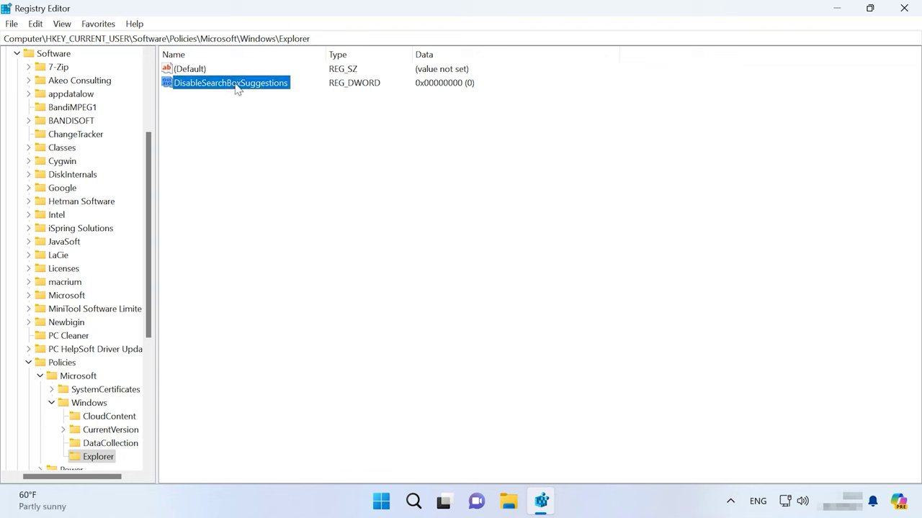
Step: Set the value data of DisableSearchBoxSuggestions to 1
{"action": "double_click", "coordinate": [265, 87]}
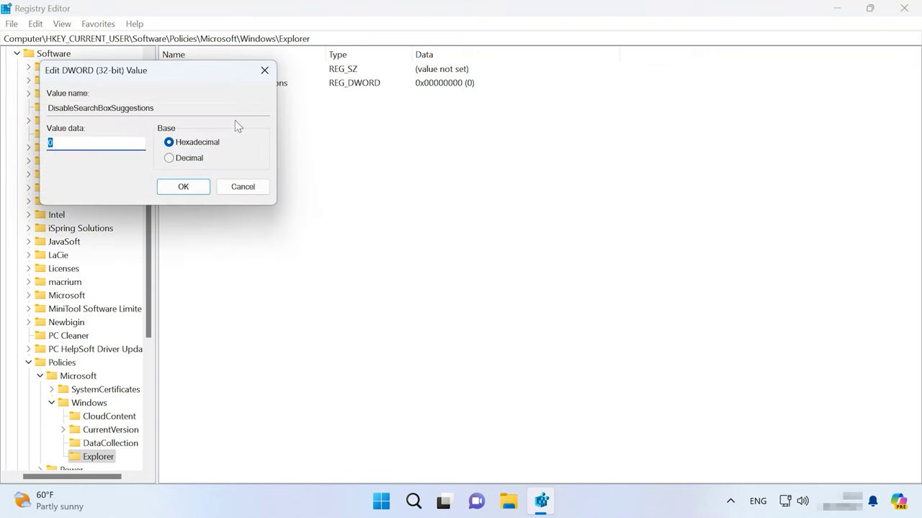
{"action": "type", "text": "1"}
{"action": "key", "text": "Return"}
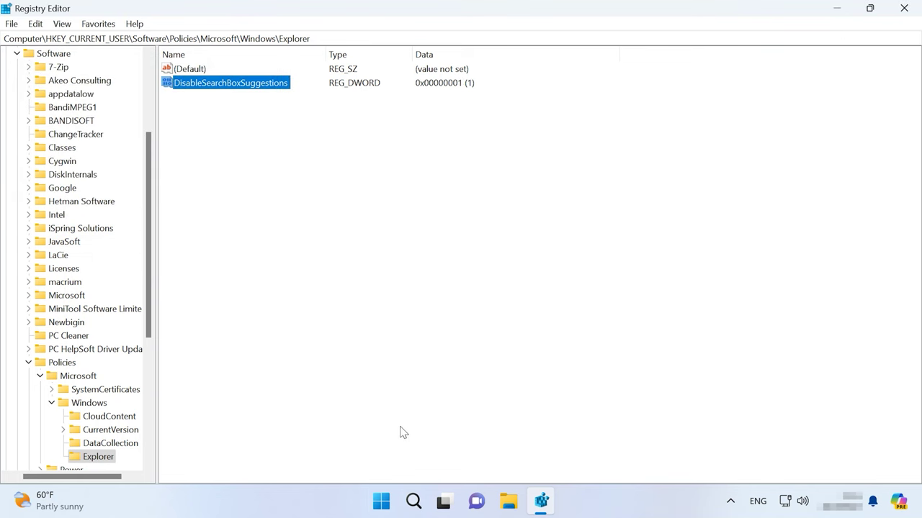
Step: Check the Start menu's search view for suggestions, then return to the Registry Editor
{"action": "left_click", "coordinate": [381, 501]}
{"action": "left_click", "coordinate": [360, 68]}
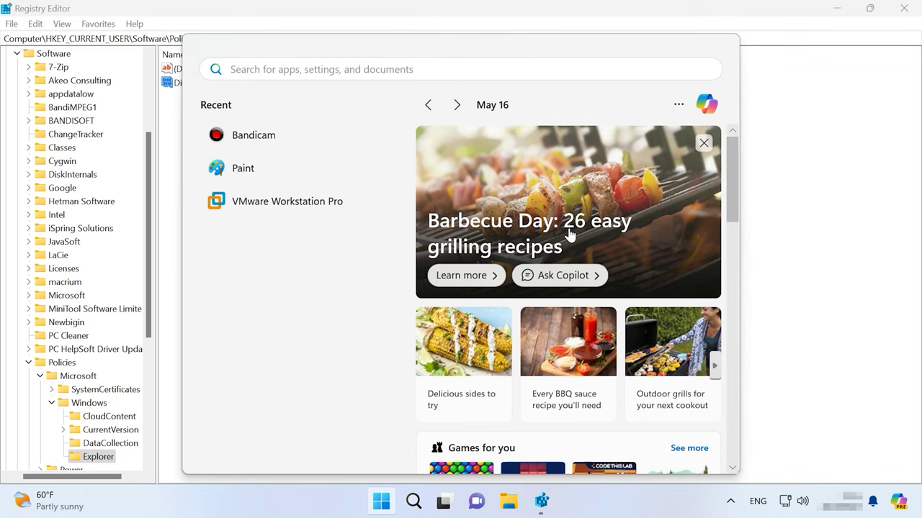
{"action": "left_click", "coordinate": [771, 245]}
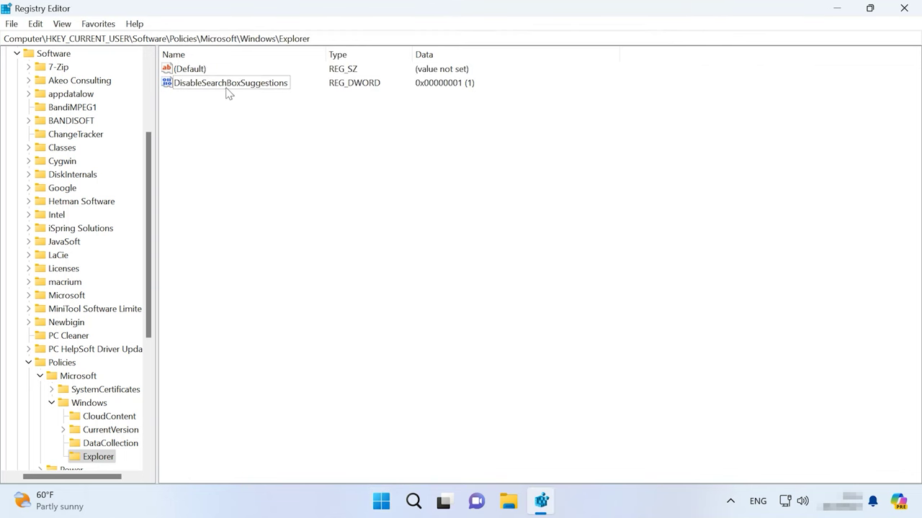
Step: Minimize the Registry Editor, restart the Windows Explorer process from Task Manager, and close Task Manager
{"action": "left_click", "coordinate": [836, 8]}
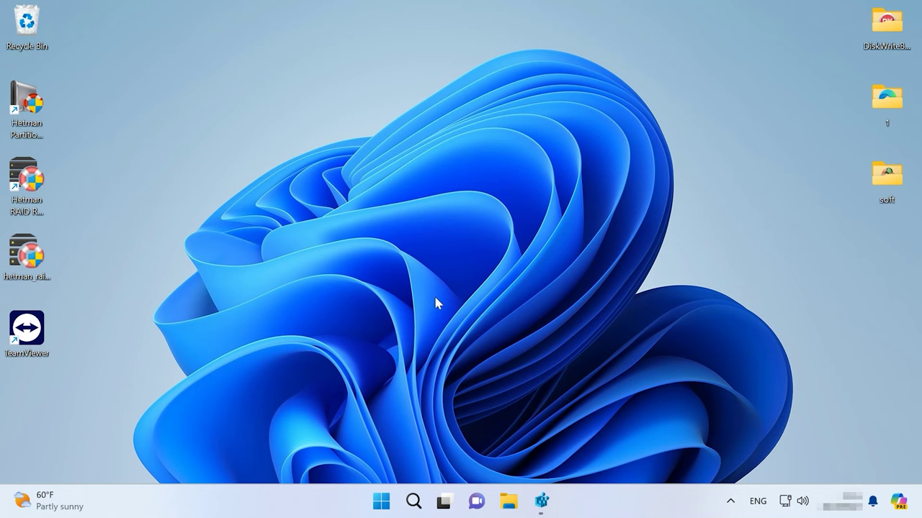
{"action": "right_click", "coordinate": [382, 498]}
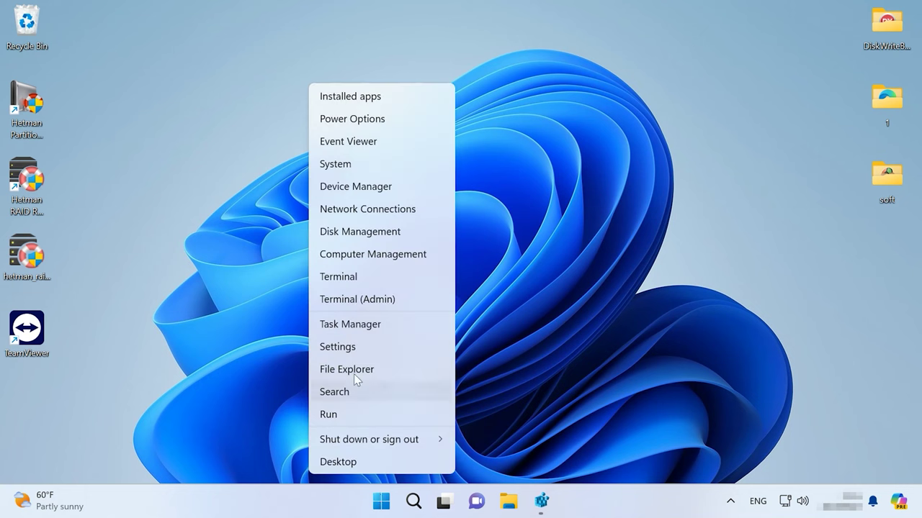
{"action": "left_click", "coordinate": [366, 330]}
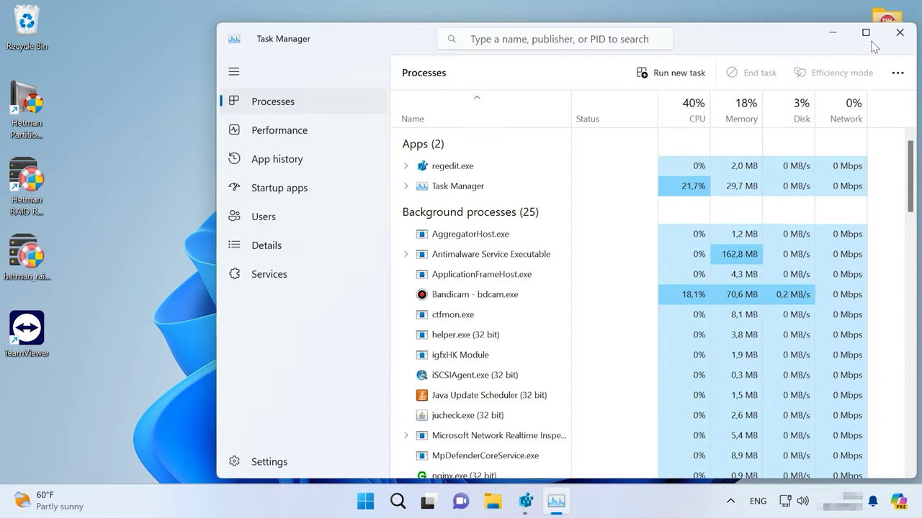
{"action": "left_click", "coordinate": [866, 32]}
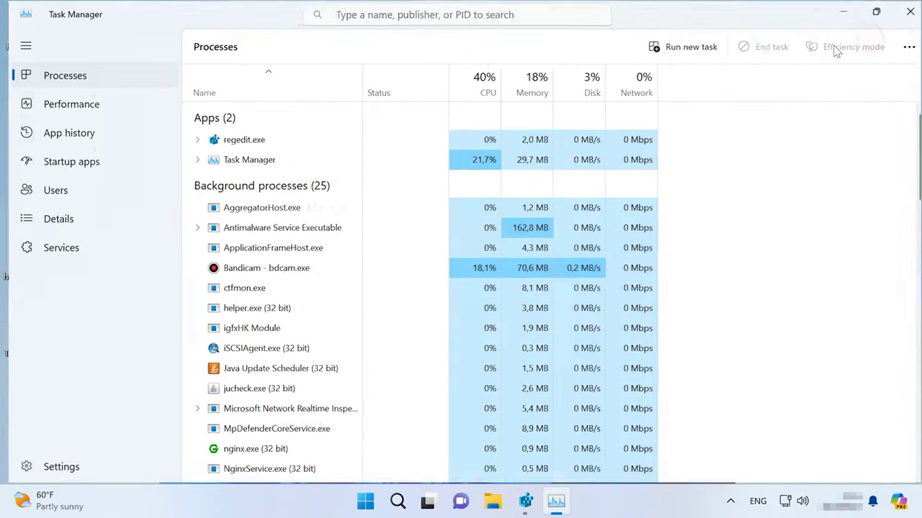
{"action": "mouse_move", "coordinate": [916, 142]}
{"action": "left_mouse_down"}
{"action": "mouse_move", "coordinate": [912, 324]}
{"action": "mouse_move", "coordinate": [892, 449]}
{"action": "left_mouse_up"}
{"action": "left_click", "coordinate": [267, 394]}
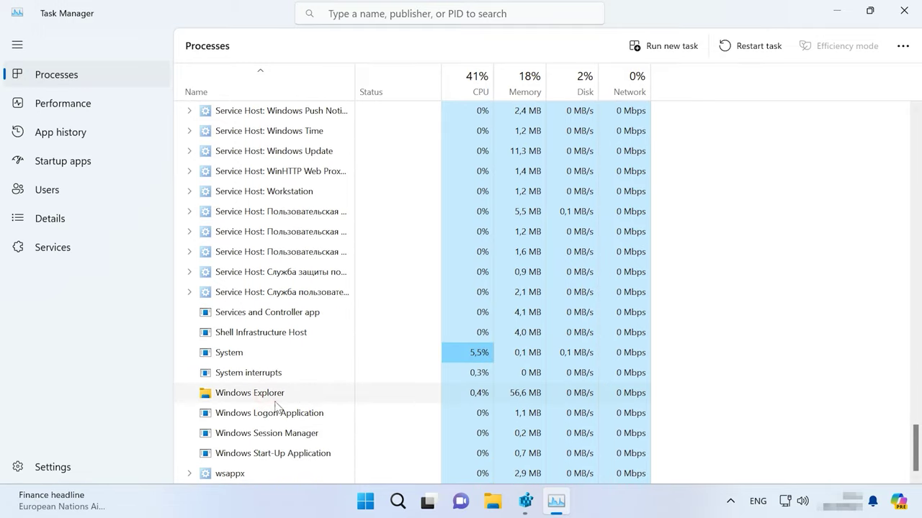
{"action": "left_click", "coordinate": [756, 51]}
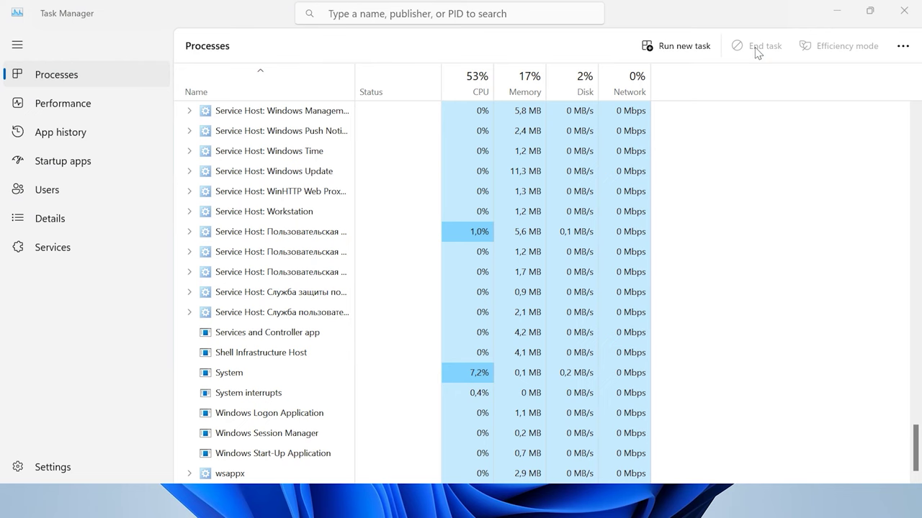
{"action": "left_click", "coordinate": [904, 11]}
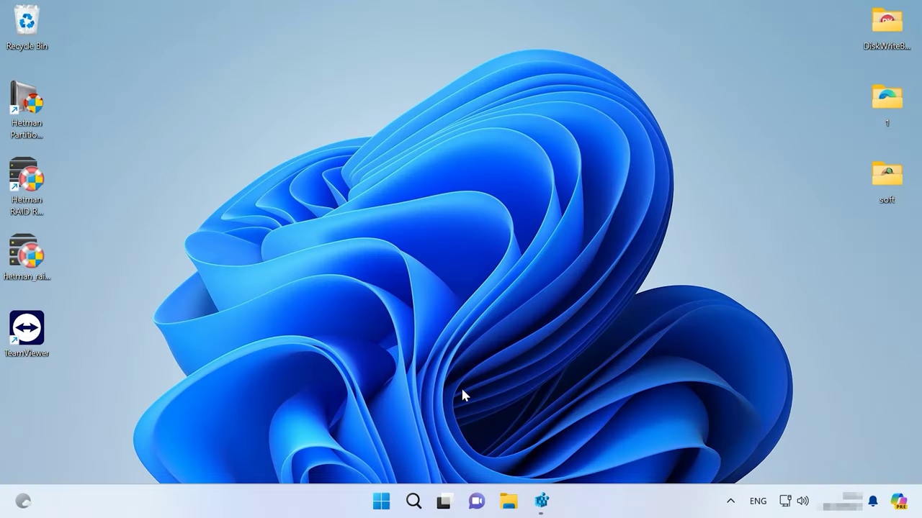
Step: Open the Start menu's search view again to check whether suggestions are still displayed
{"action": "left_click", "coordinate": [382, 501]}
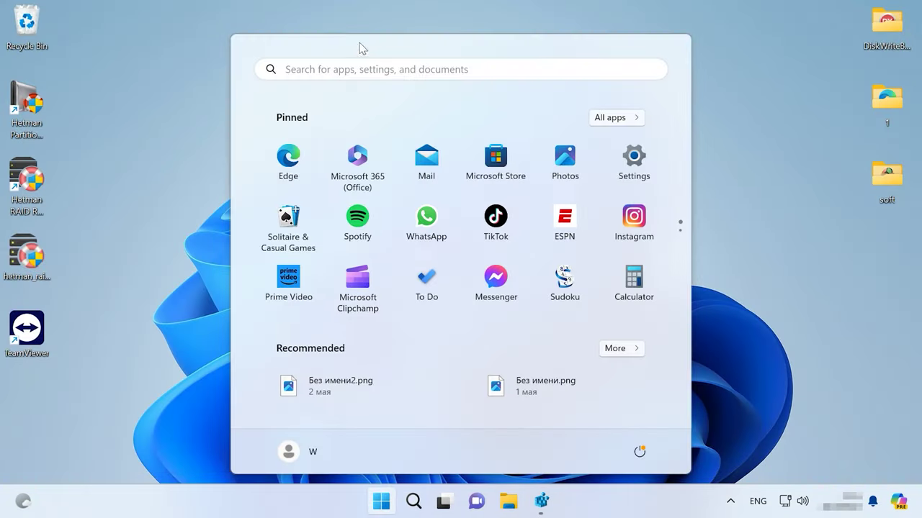
{"action": "left_click", "coordinate": [357, 70]}
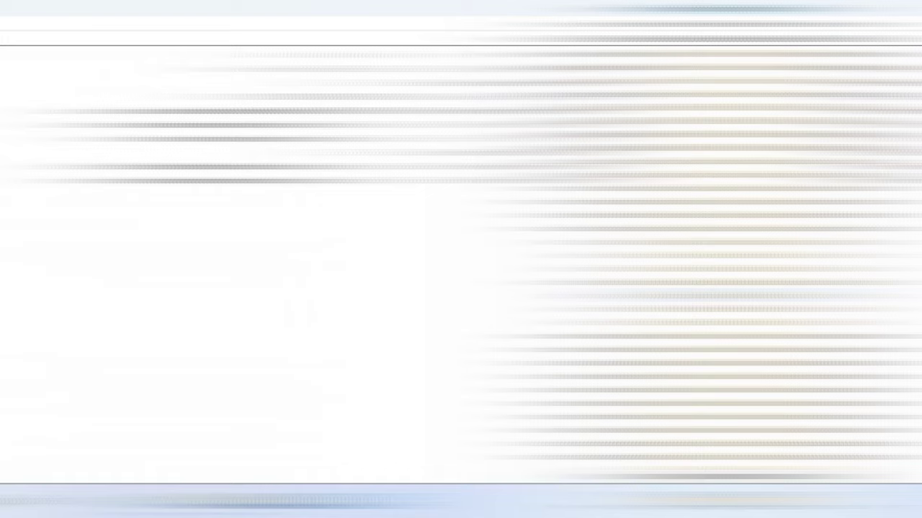
Step: Select the shell key under HKEY_CLASSES_ROOT\Directory\Background in the Registry Editor
{"action": "left_click", "coordinate": [30, 298]}
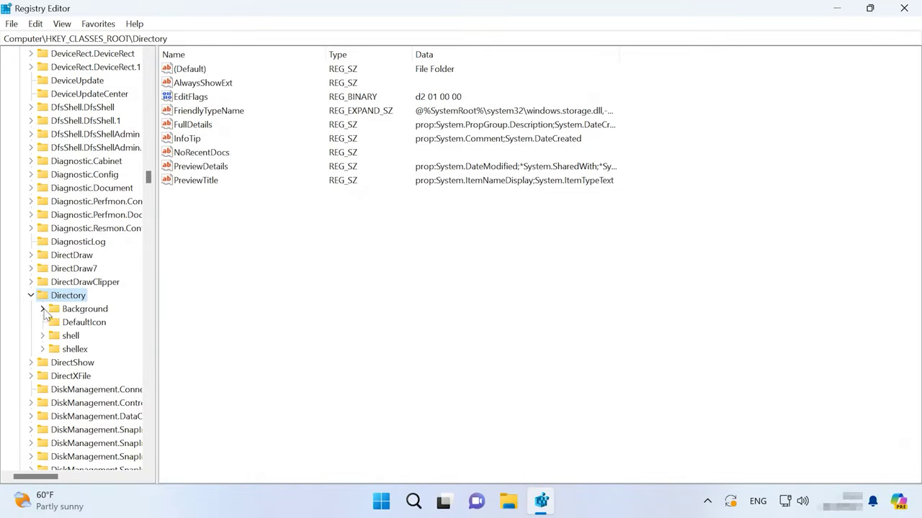
{"action": "left_click", "coordinate": [42, 309]}
{"action": "left_click", "coordinate": [82, 322]}
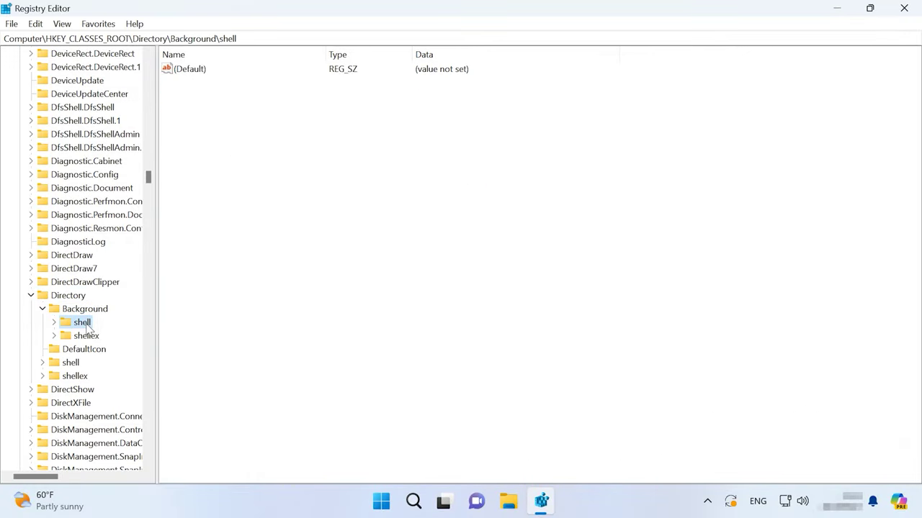